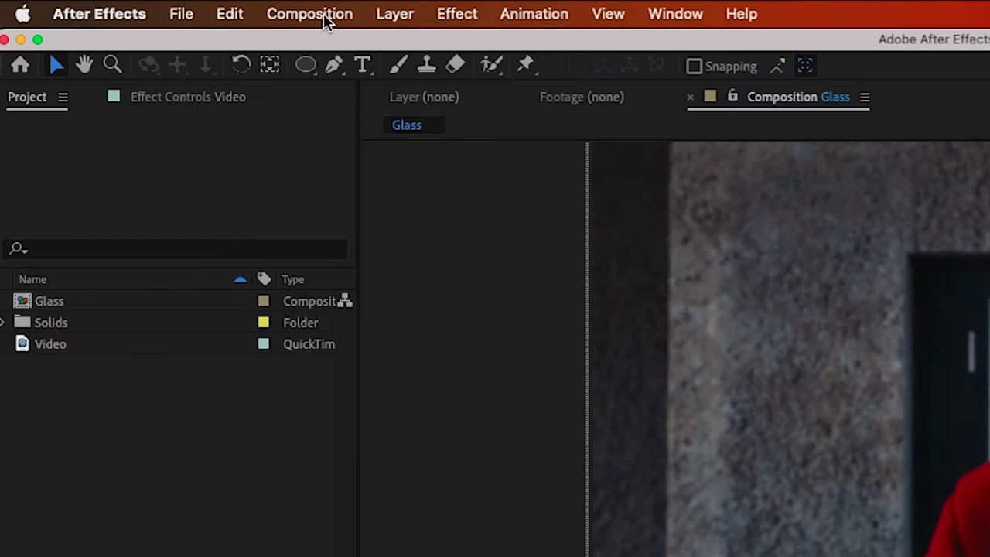
# Create a new 1920 × 1080 composition named Displacement Map and open it in the timeline.
pyautogui.click(323, 16)
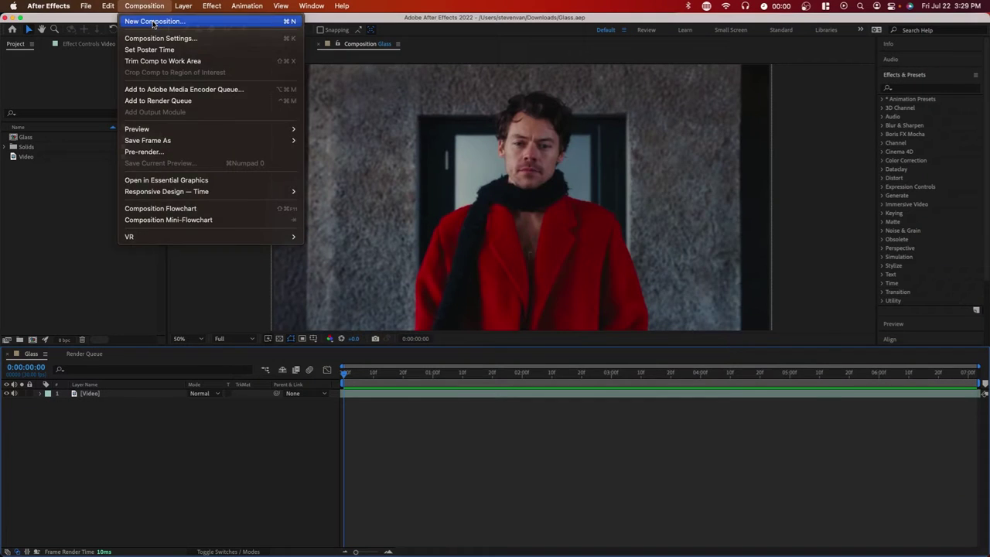
pyautogui.click(328, 50)
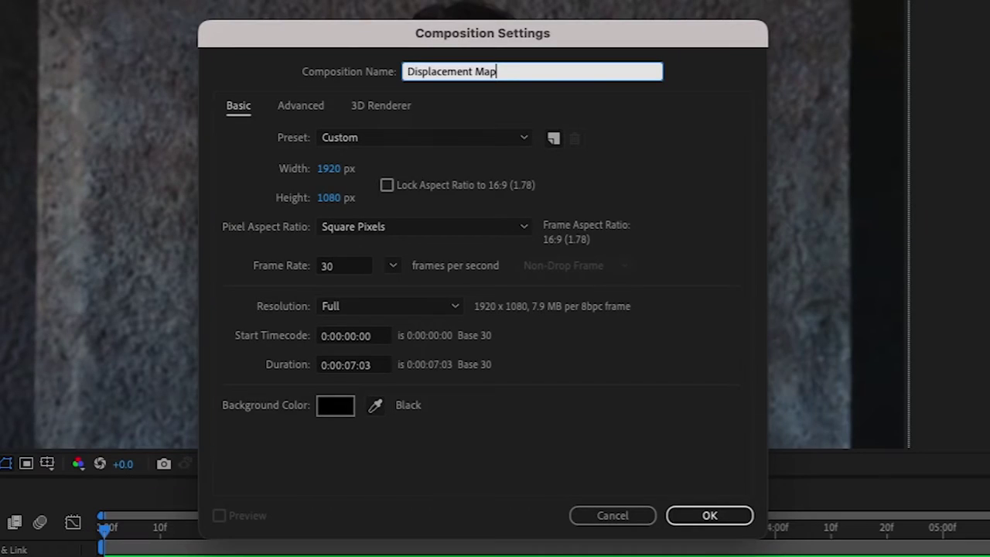
pyautogui.click(709, 515)
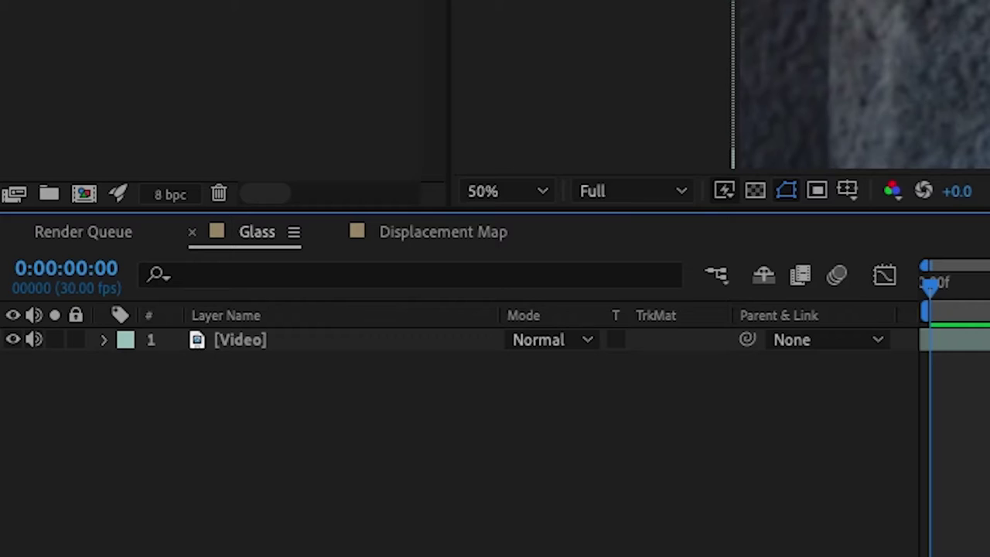
pyautogui.click(483, 232)
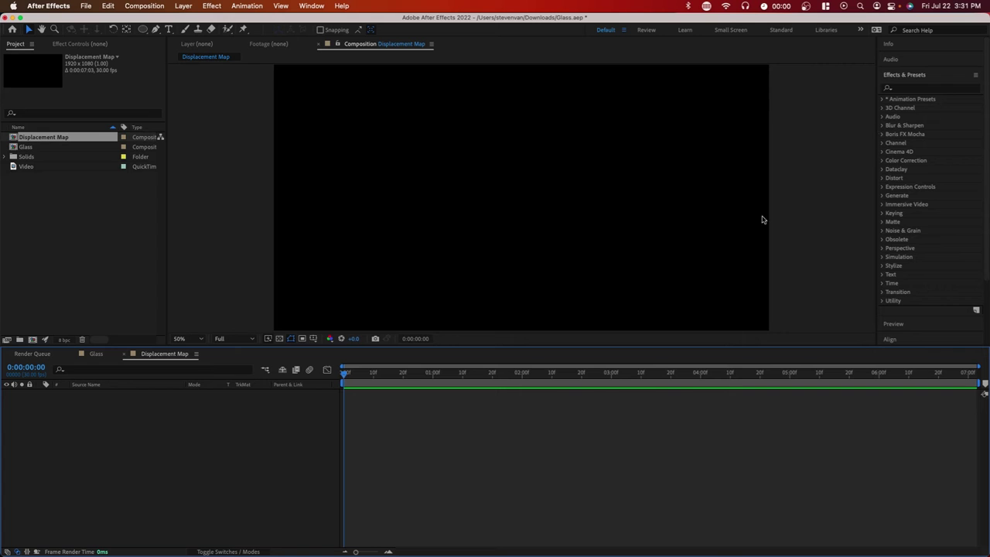
# Add a black solid layer and apply a Gradient Ramp effect to it with End of Ramp set to 0.0, 542.0.
pyautogui.rightClick(163, 413)
pyautogui.moveTo(179, 423)
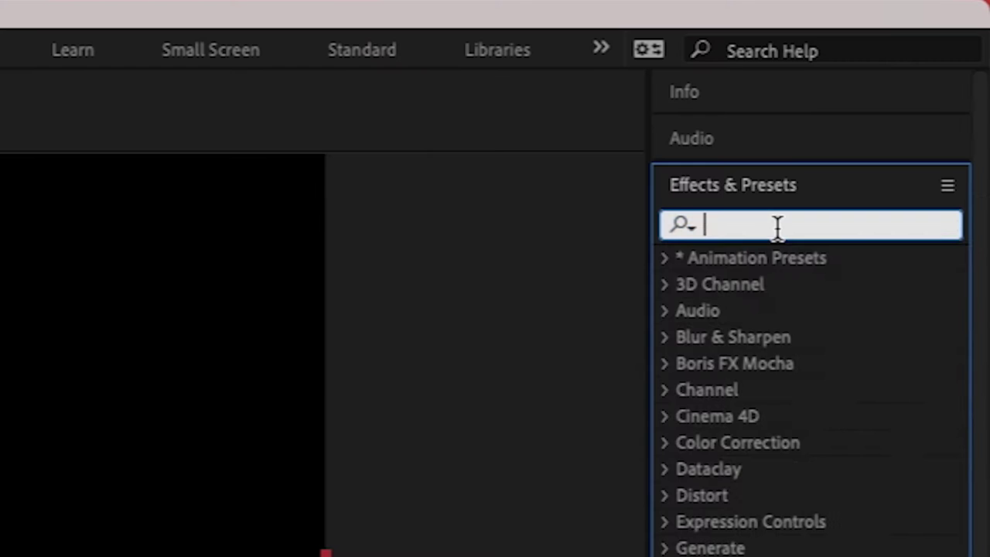
pyautogui.write('gradient')
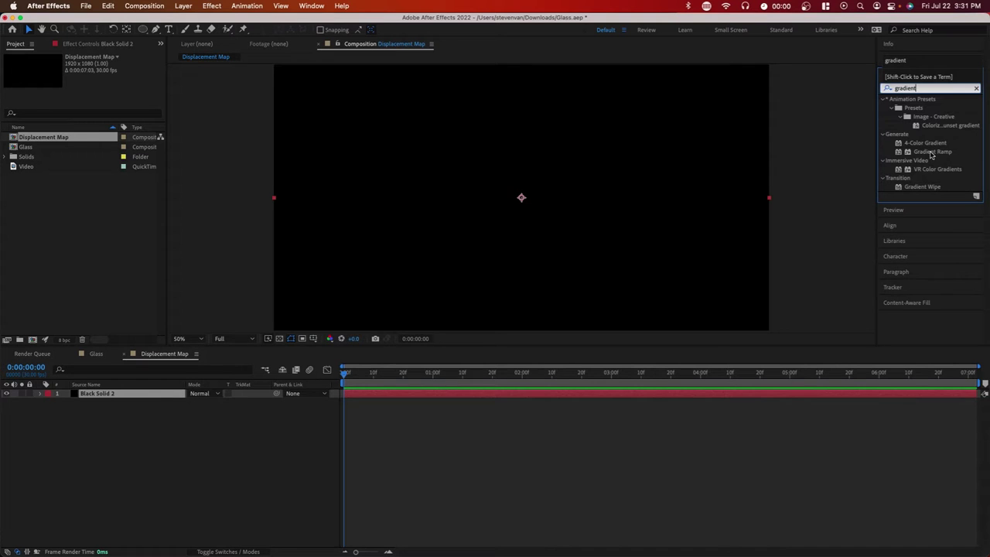
pyautogui.moveTo(818, 416); pyautogui.dragTo(456, 394)
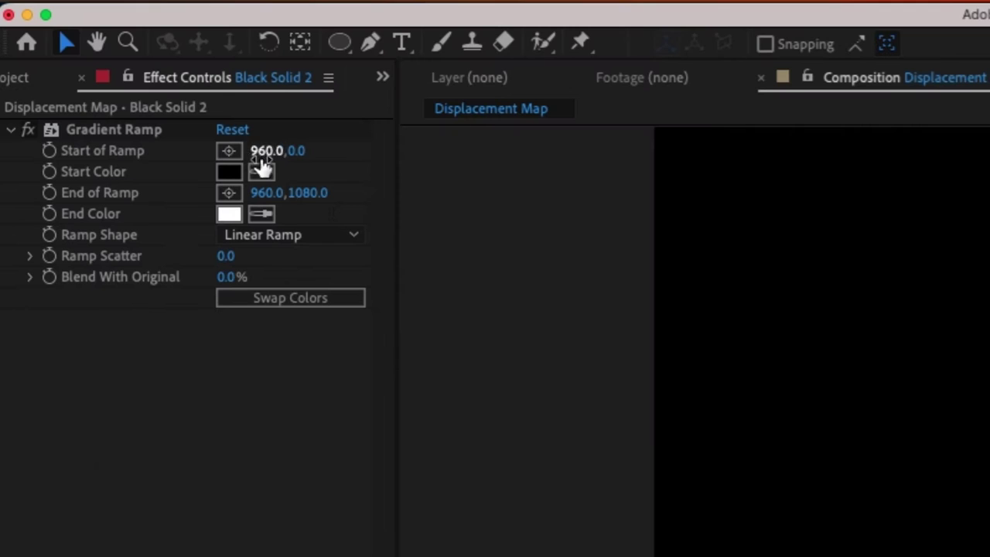
pyautogui.click(113, 192)
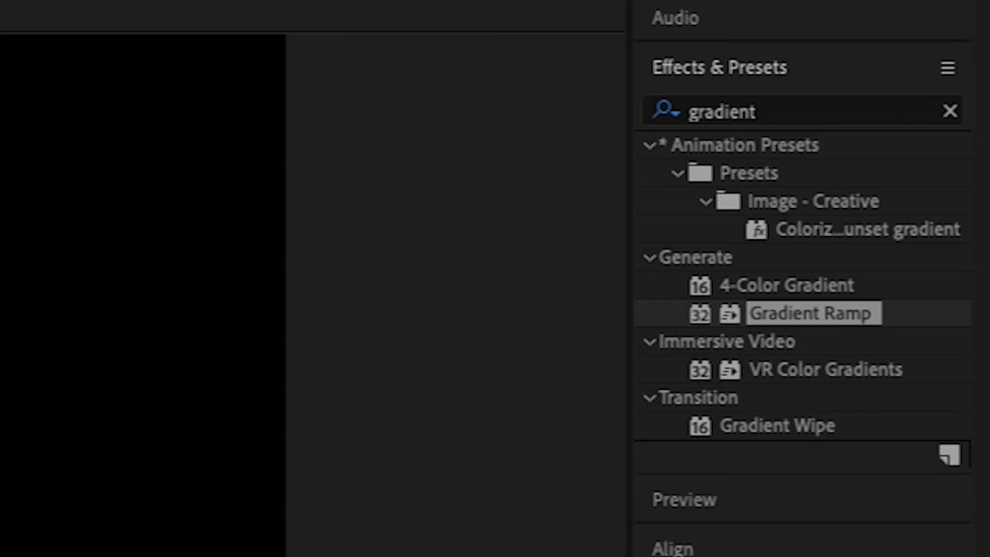
# Apply the Motion Tile effect to the gradient solid and set its Output Width to 1400.0.
pyautogui.click(719, 103)
pyautogui.write('motion')
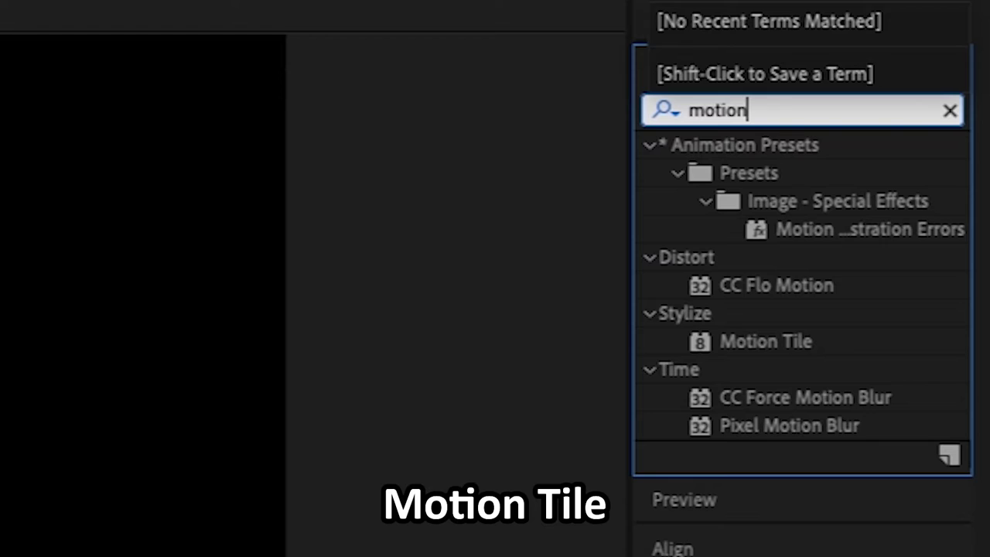
pyautogui.doubleClick(766, 341)
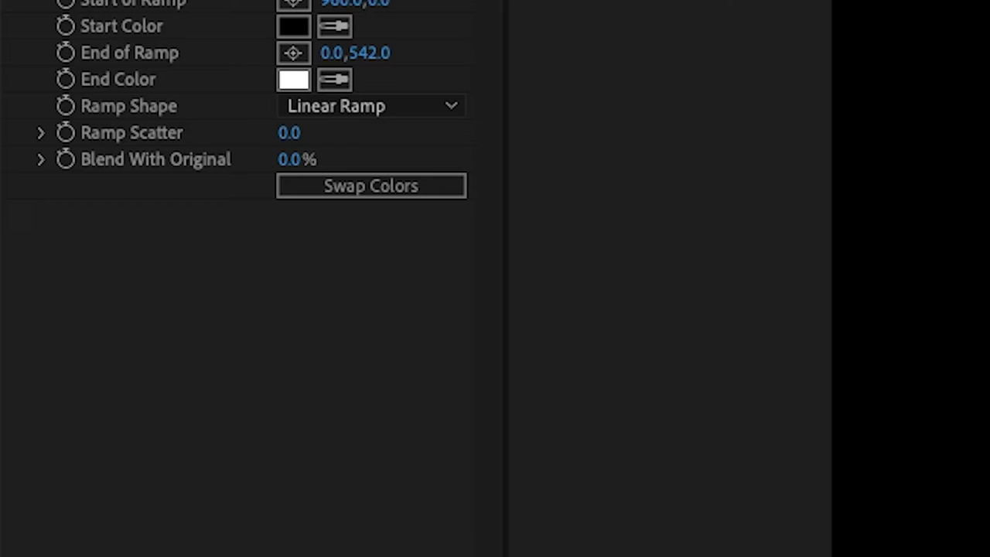
pyautogui.moveTo(296, 319); pyautogui.dragTo(595, 335)
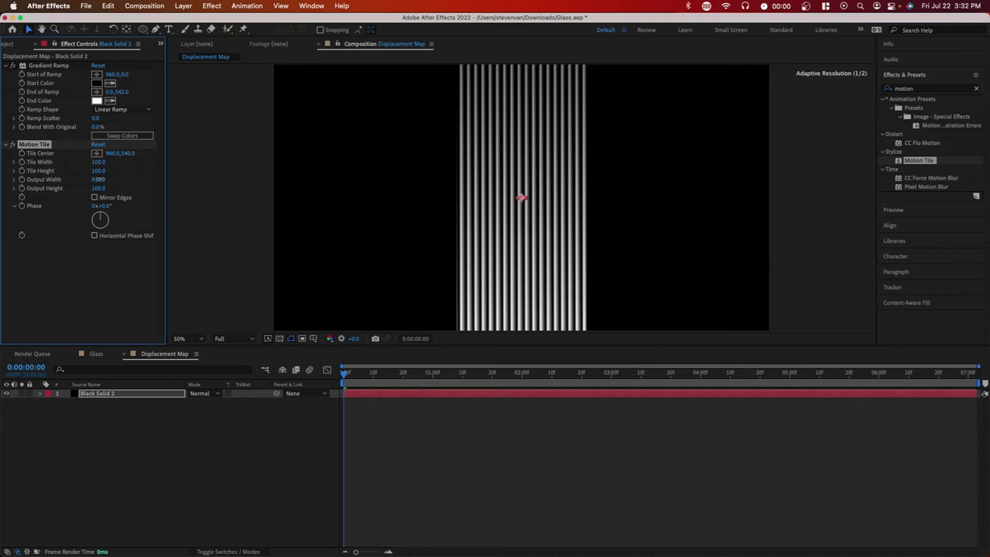
pyautogui.moveTo(99, 180); pyautogui.dragTo(105, 180)
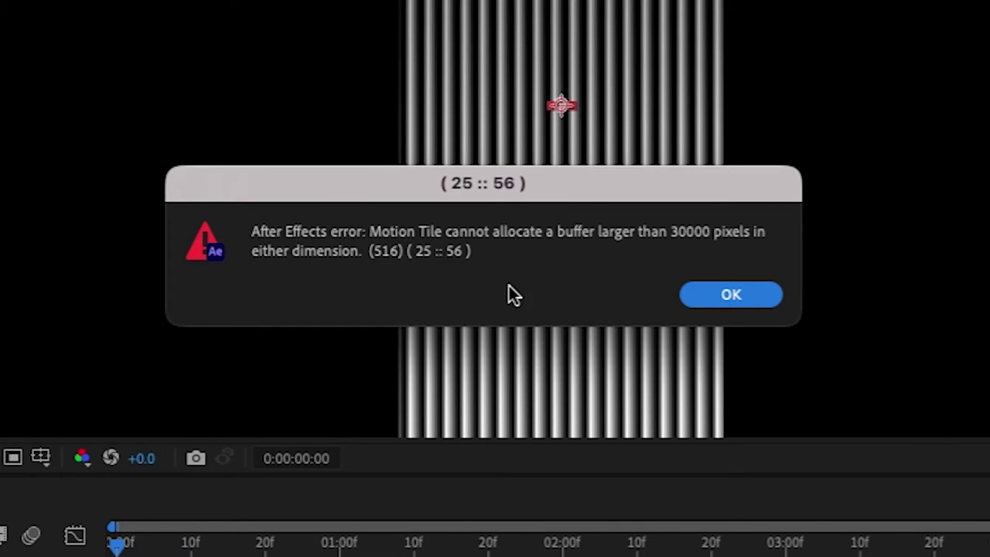
pyautogui.moveTo(100, 180); pyautogui.dragTo(122, 184)
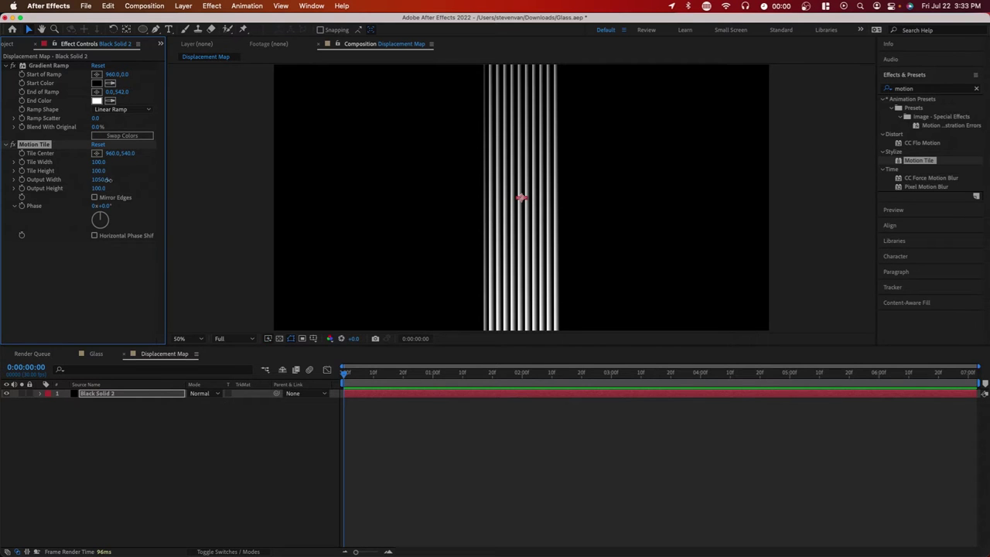
# Duplicate the striped solid layer and set the copy's horizontal position to 565.0 so it adjoins the original stripes.
pyautogui.click(138, 394)
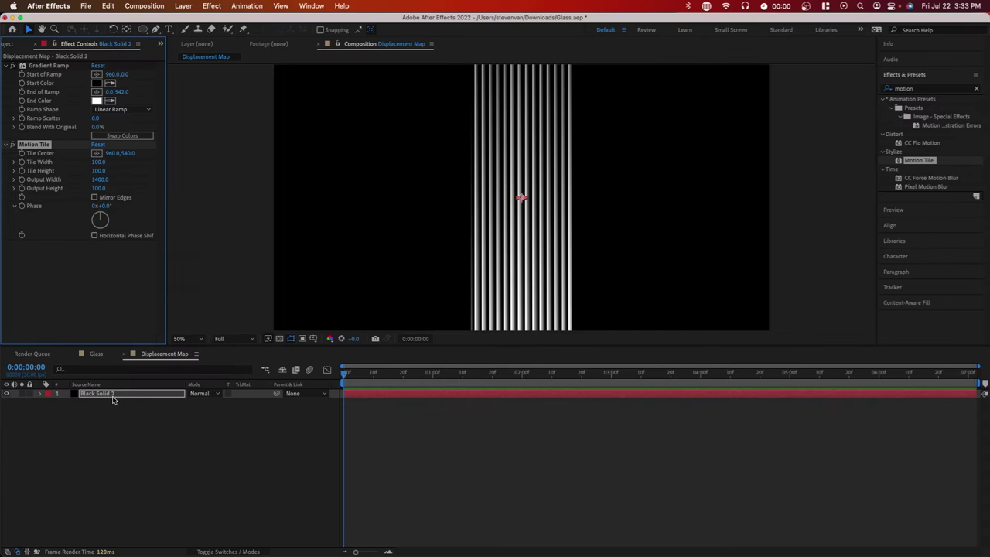
pyautogui.click(197, 342)
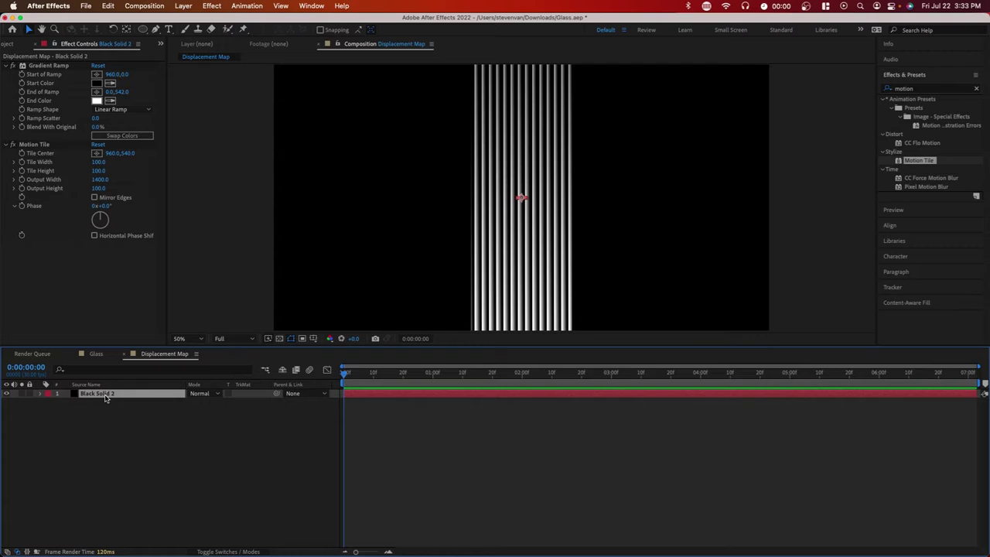
pyautogui.hotkey('ctrl', 'c')
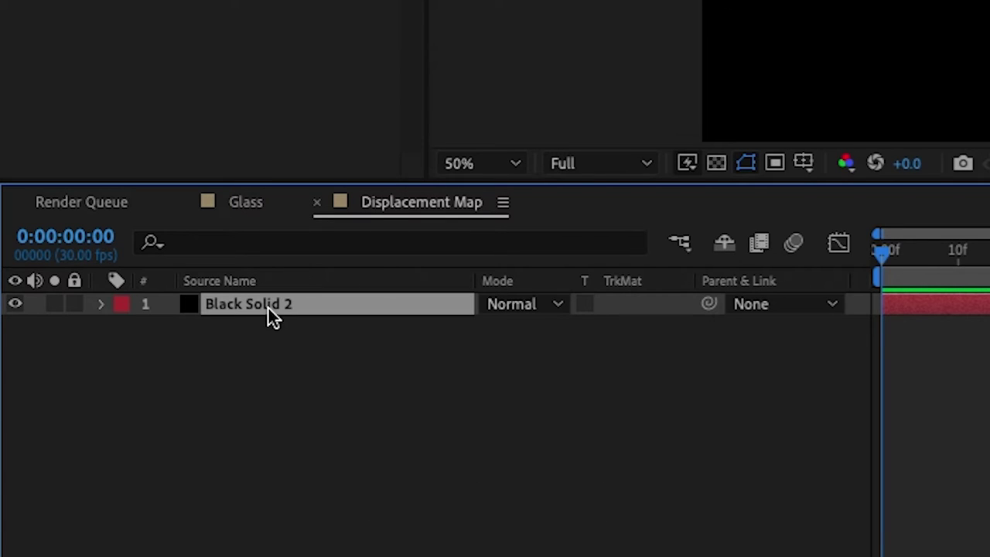
pyautogui.hotkey('ctrl', 'v')
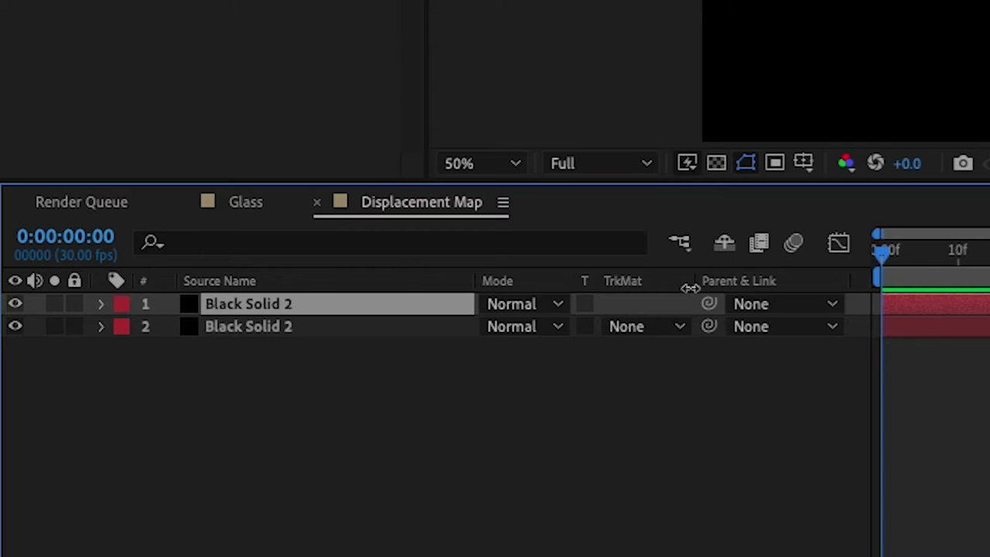
pyautogui.press('p')
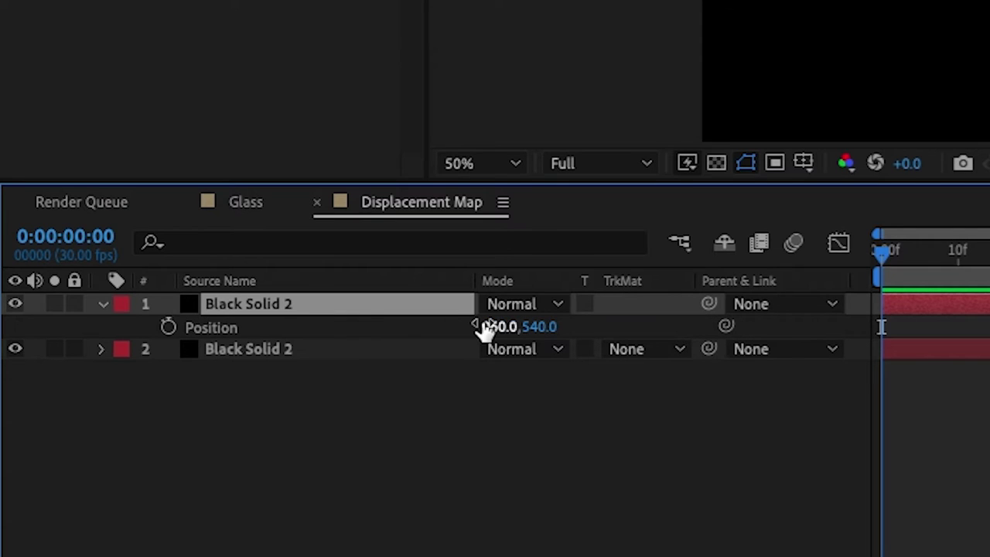
pyautogui.moveTo(489, 329); pyautogui.dragTo(131, 329)
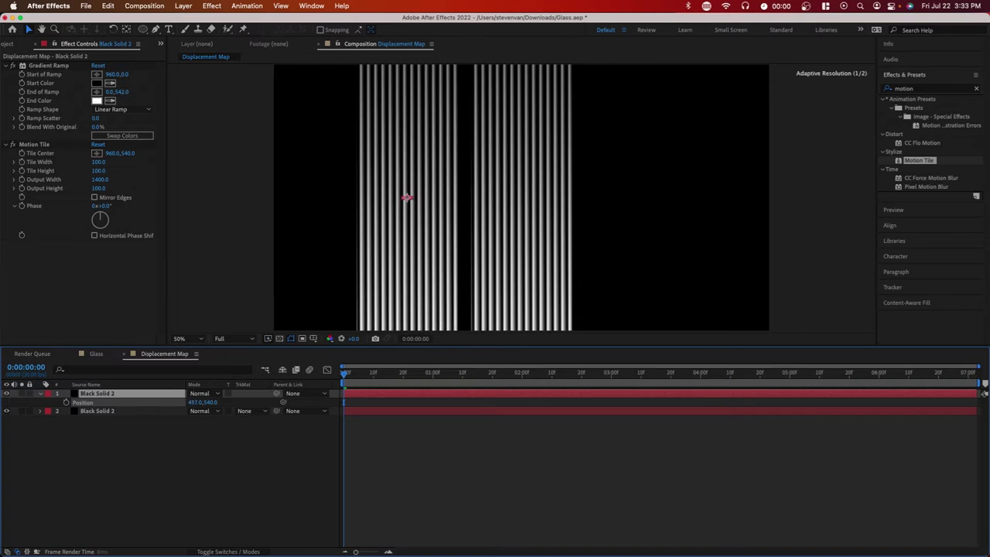
pyautogui.moveTo(199, 402); pyautogui.dragTo(223, 402)
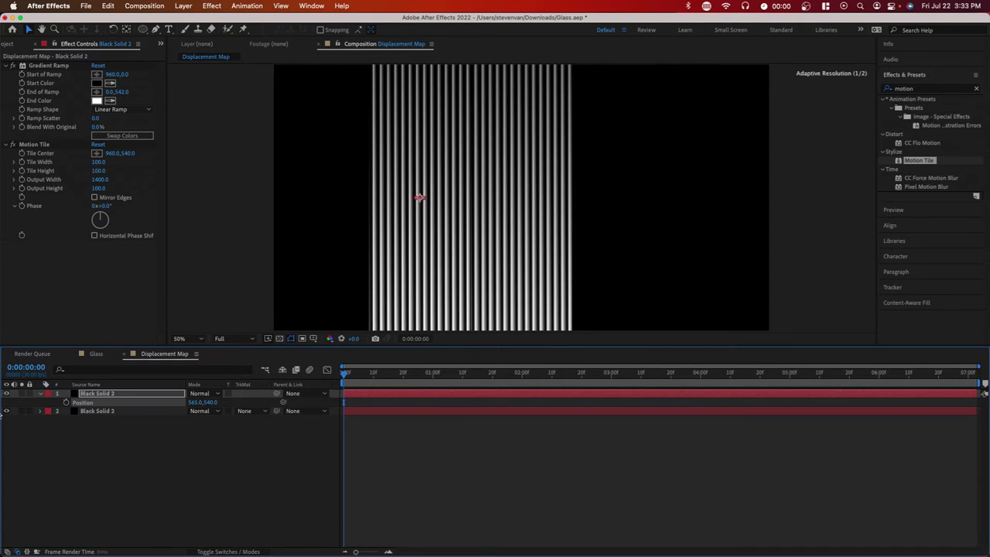
# Add a third striped copy at horizontal position 171.0, and duplicate all three layers to fill the right part of the composition.
pyautogui.moveTo(130, 466); pyautogui.dragTo(138, 400)
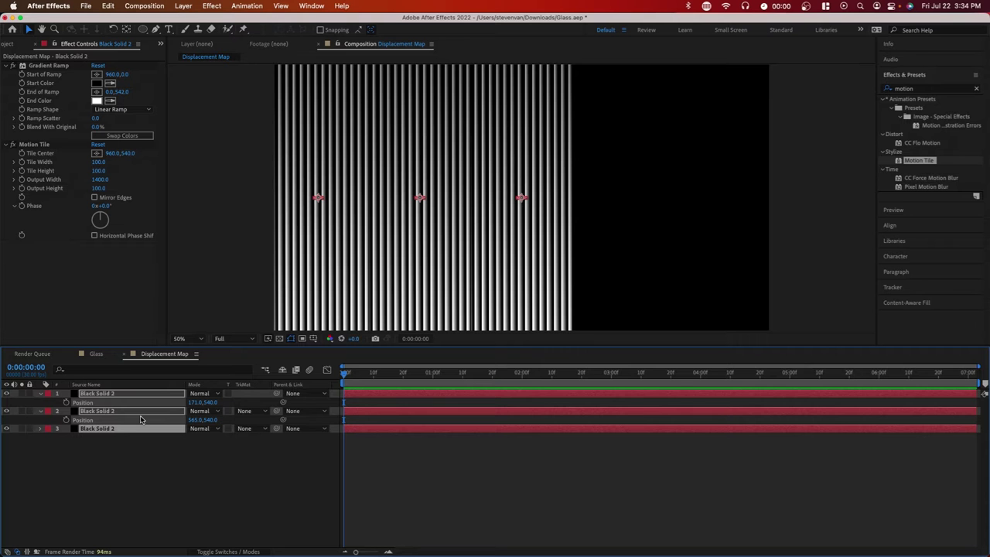
pyautogui.hotkey('ctrl', 'd')
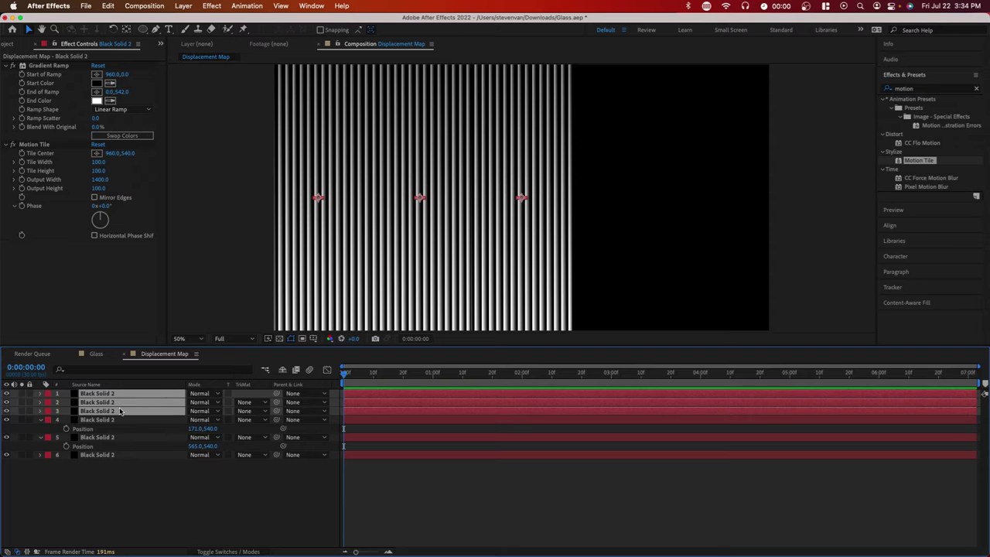
pyautogui.press('p')
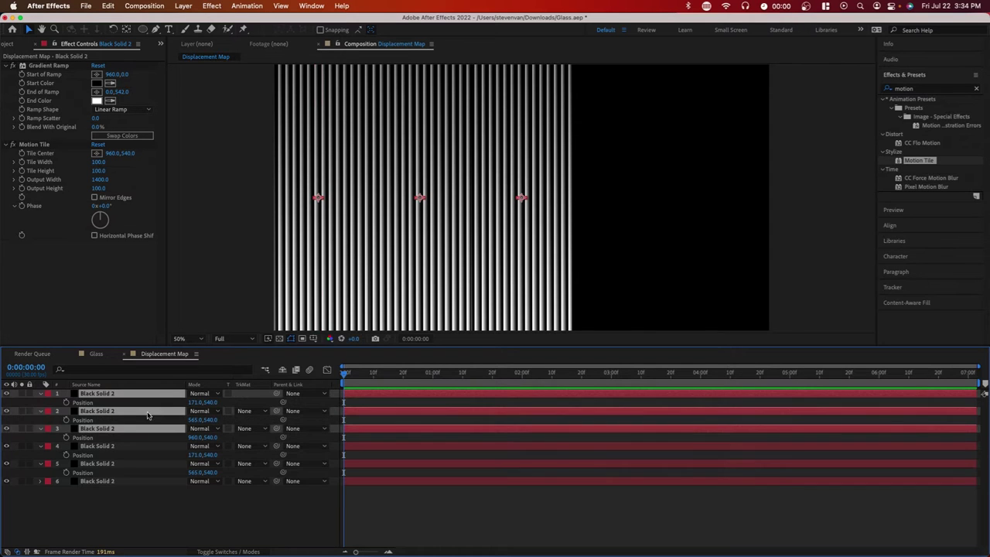
pyautogui.moveTo(176, 405); pyautogui.dragTo(828, 440)
# Place the Displacement Map composition beneath the Video layer in the Glass composition.
pyautogui.click(444, 402)
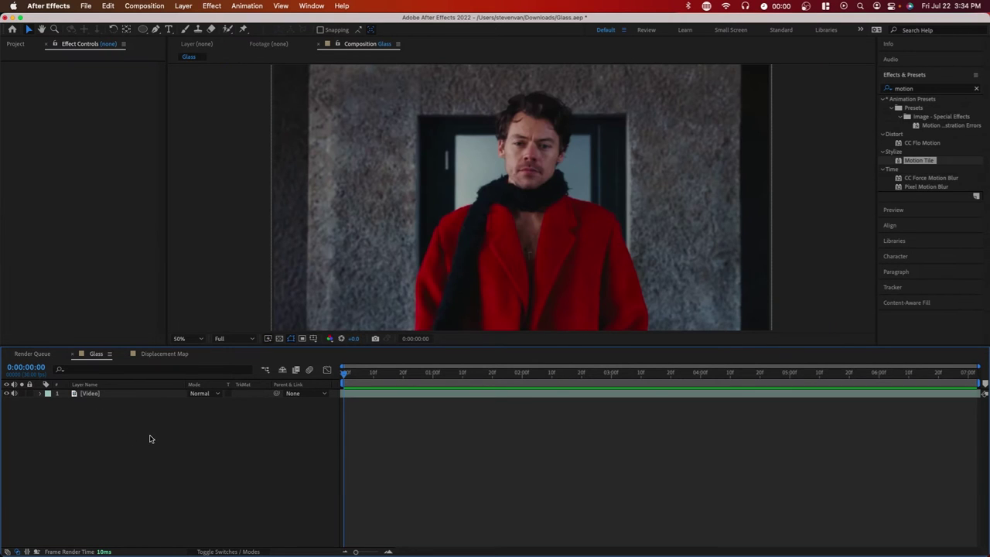
pyautogui.rightClick(116, 416)
pyautogui.click(23, 46)
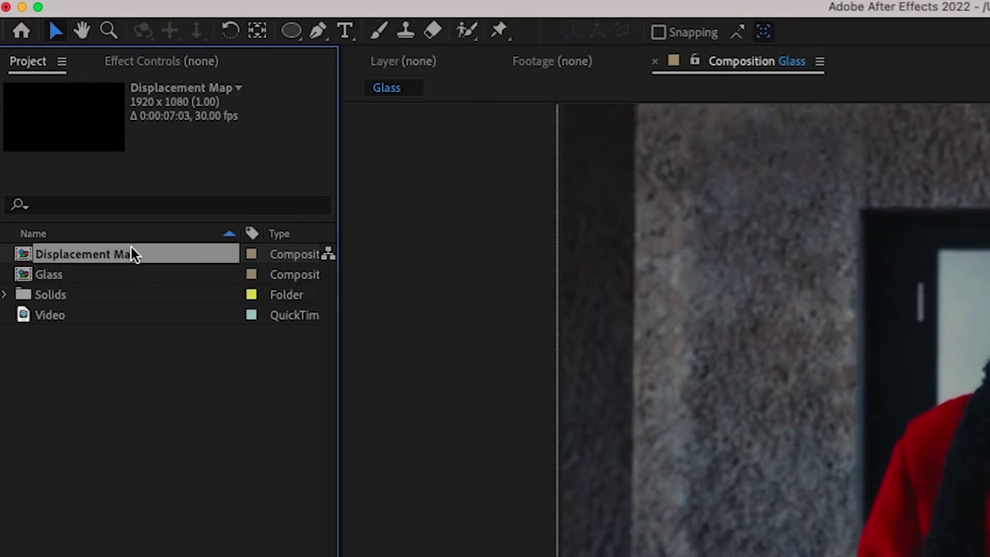
pyautogui.moveTo(111, 255); pyautogui.dragTo(256, 556)
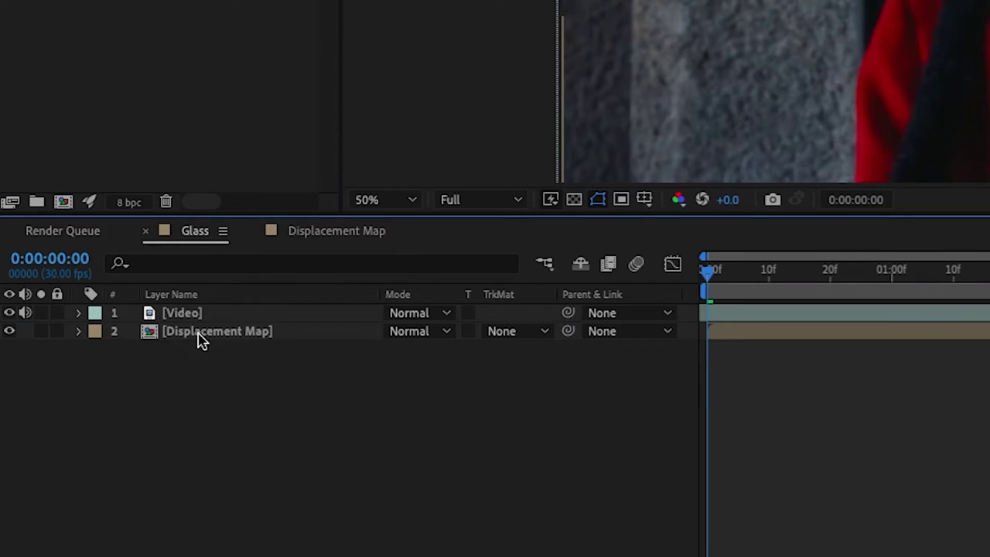
# Add an adjustment layer above the Video layer in Glass and apply the Displacement Map effect to it.
pyautogui.rightClick(291, 375)
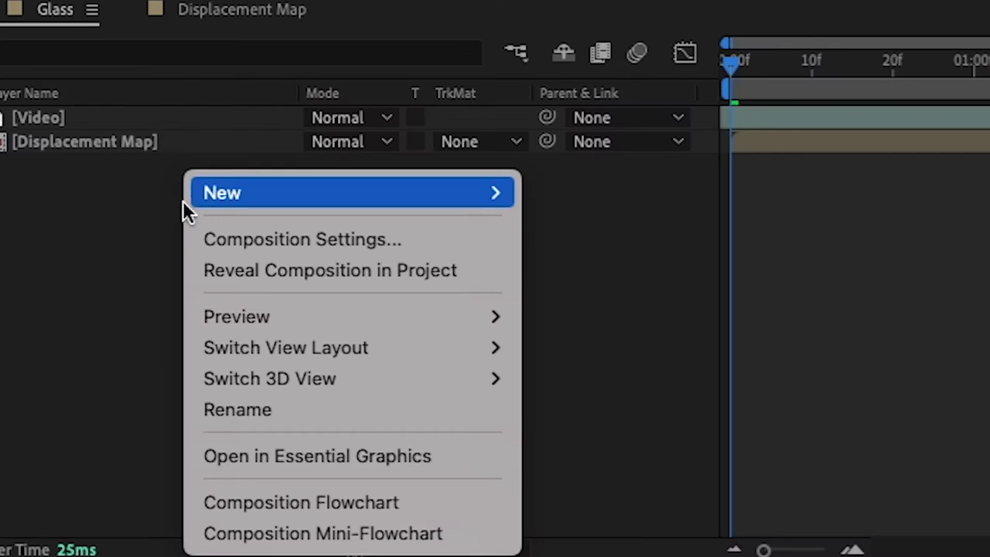
pyautogui.moveTo(207, 195)
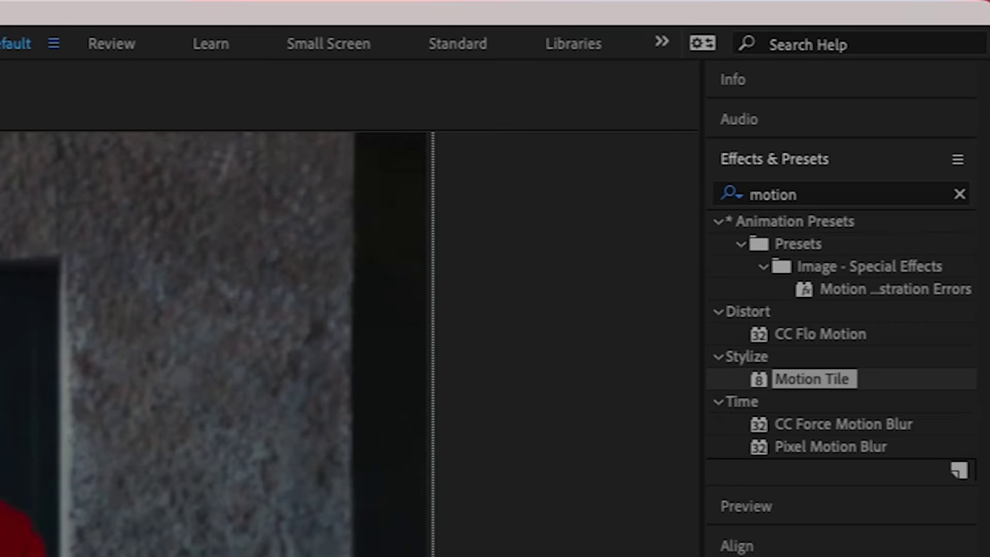
pyautogui.click(808, 198)
pyautogui.write('displac')
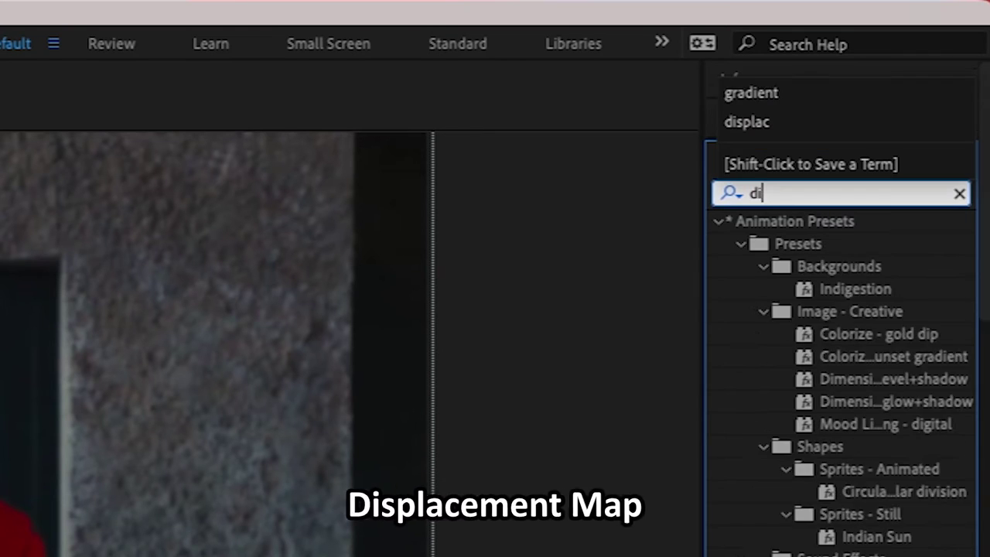
pyautogui.click(791, 245)
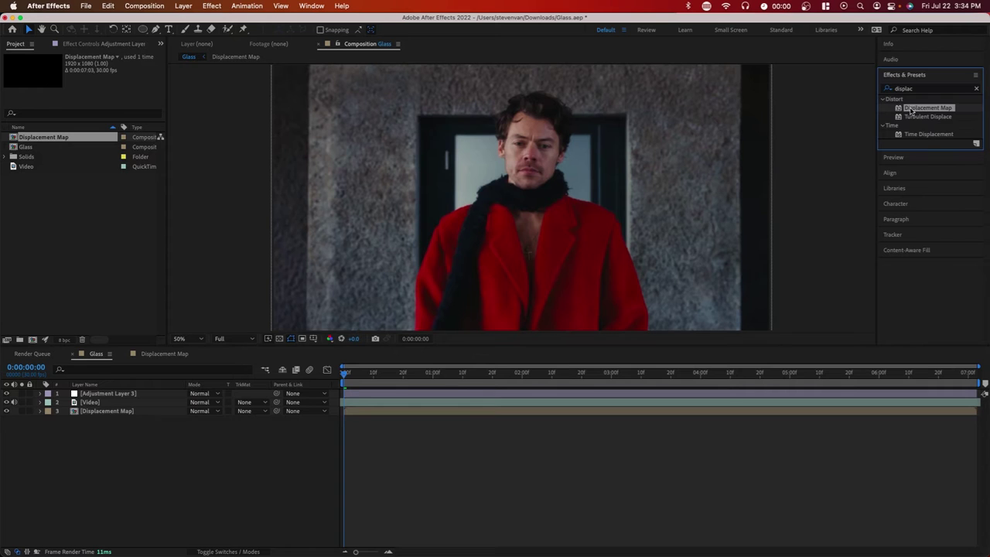
pyautogui.moveTo(911, 111); pyautogui.dragTo(101, 393)
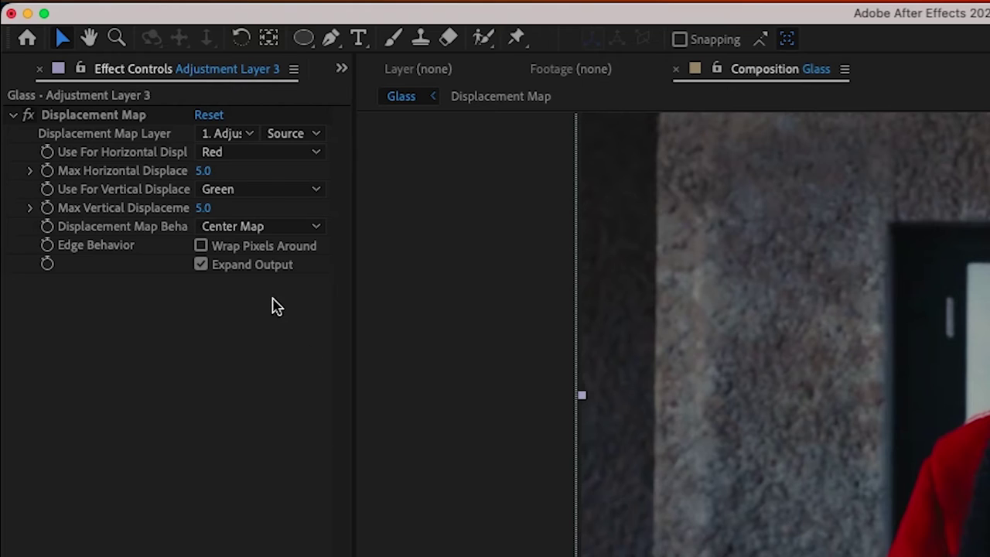
# Set the effect's map layer to layer 3, Displacement Map, with Effects & Masks, and use Luminance for horizontal and vertical displacement.
pyautogui.click(226, 133)
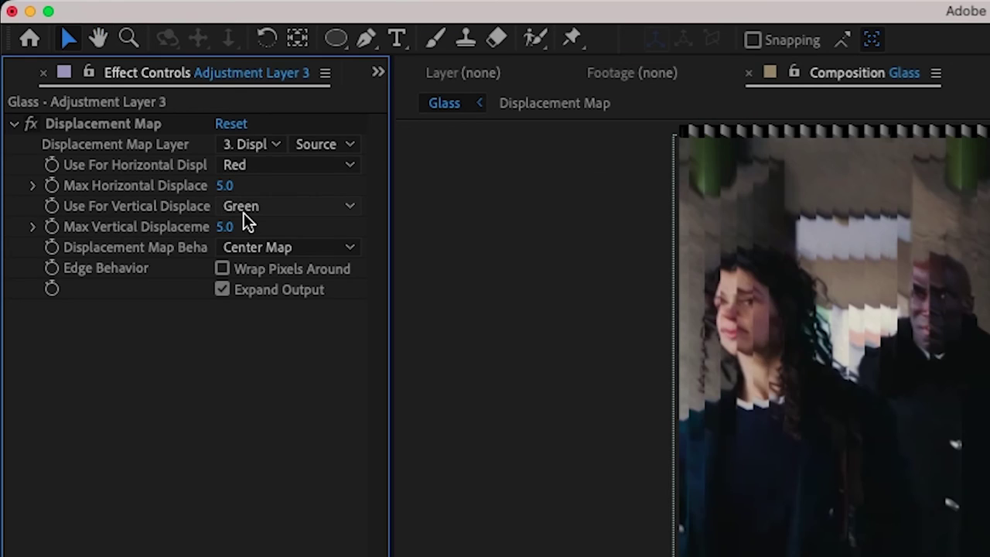
pyautogui.click(246, 166)
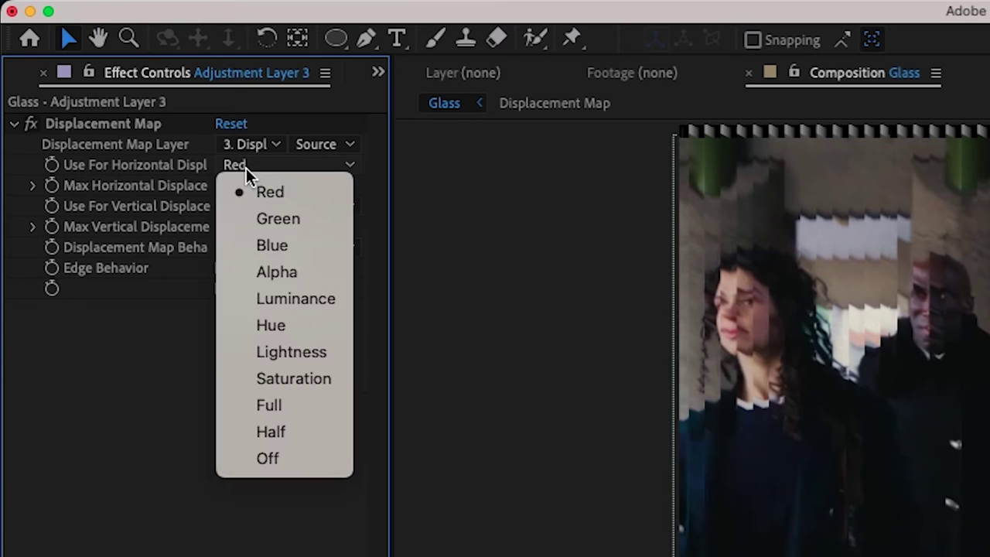
pyautogui.click(294, 299)
pyautogui.click(281, 209)
pyautogui.click(332, 340)
pyautogui.click(335, 149)
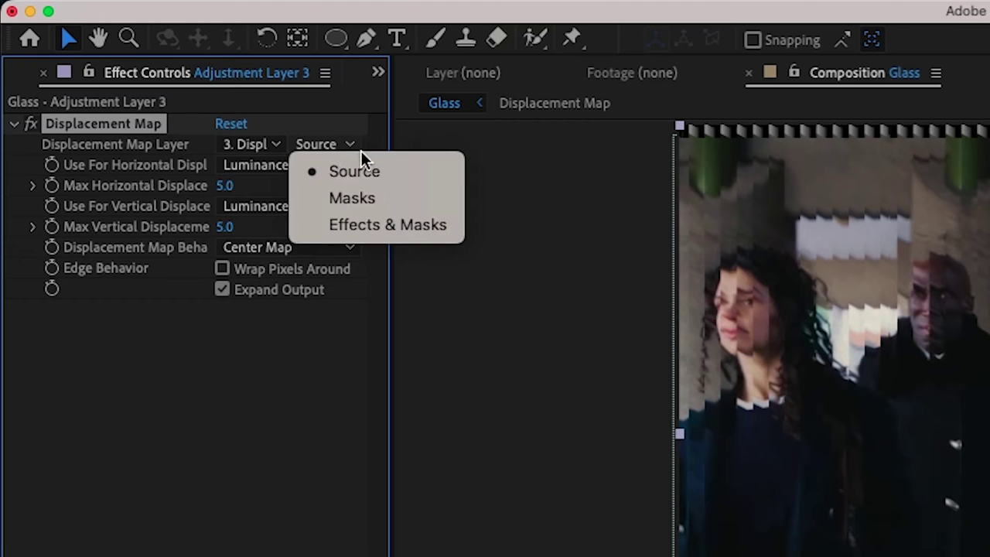
pyautogui.click(379, 224)
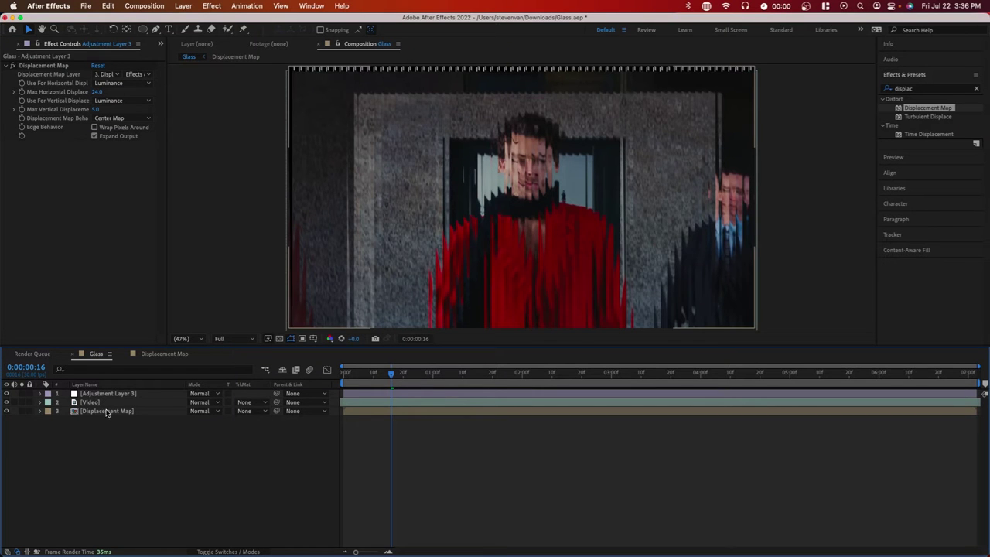
# Try rotating all six striped layers in the Displacement Map composition by 11° and check the effect in the Glass composition.
pyautogui.click(165, 355)
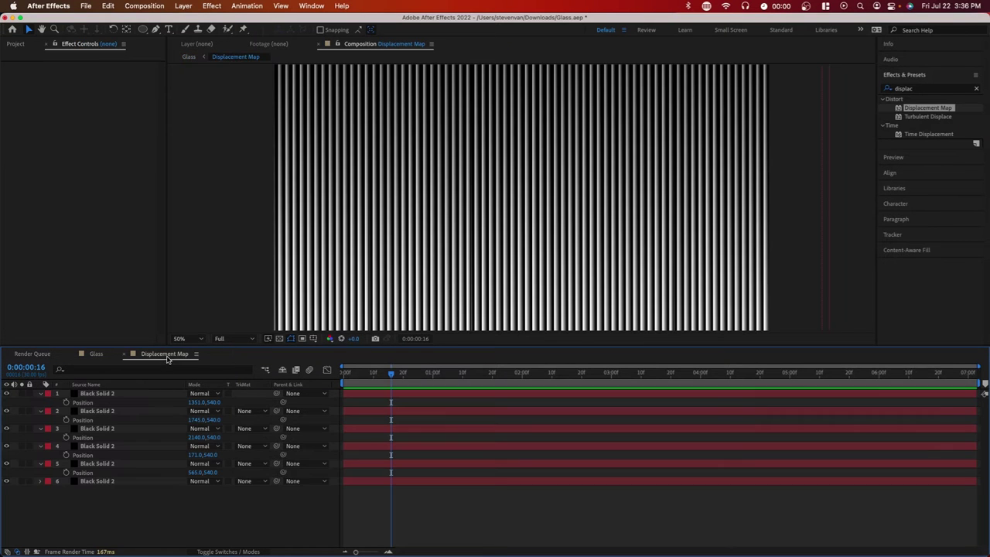
pyautogui.moveTo(116, 505); pyautogui.dragTo(106, 391)
pyautogui.click(152, 515)
pyautogui.press('r')
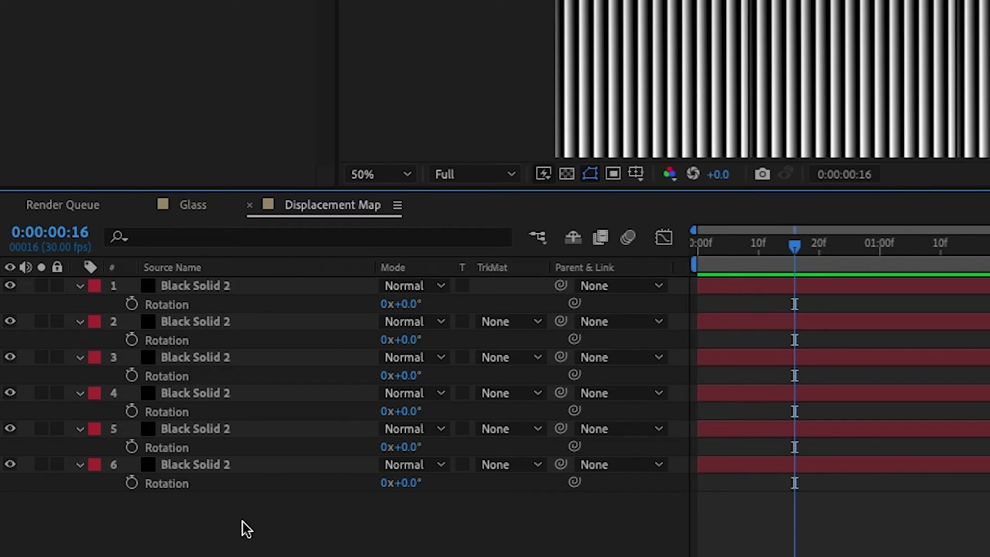
pyautogui.moveTo(244, 528); pyautogui.dragTo(227, 285)
pyautogui.press('r')
pyautogui.press('r')
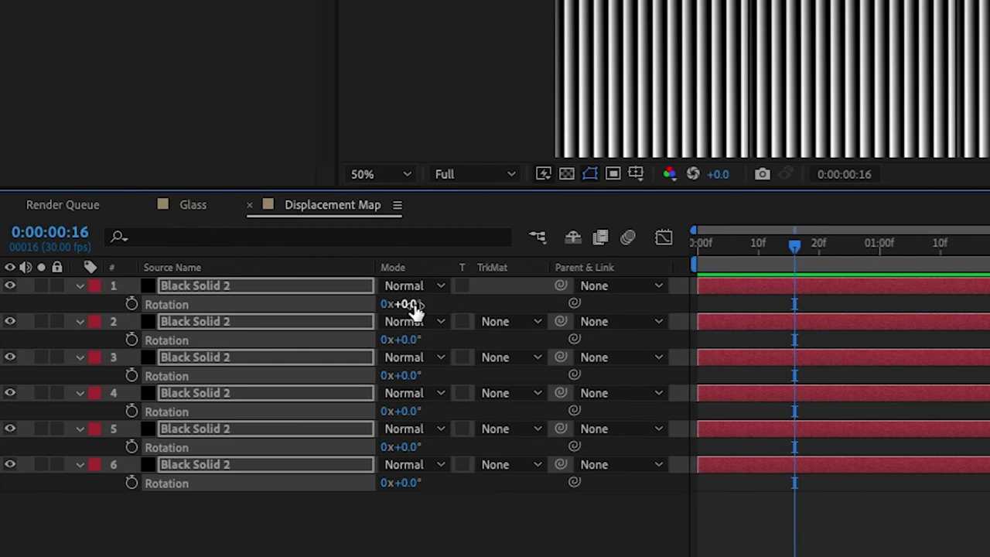
pyautogui.moveTo(411, 306)
pyautogui.mouseDown()
pyautogui.moveTo(440, 305)
pyautogui.moveTo(427, 305)
pyautogui.mouseUp()
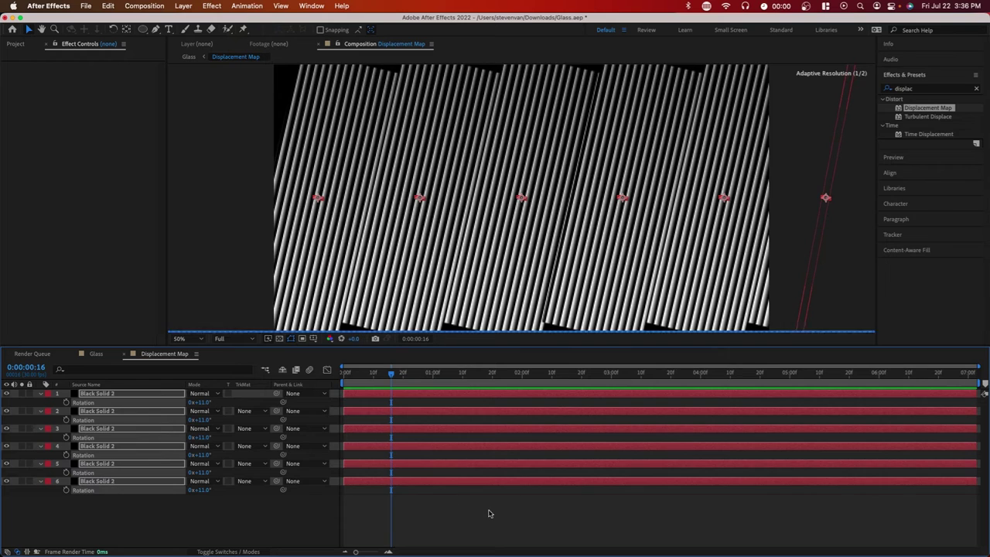
pyautogui.click(488, 513)
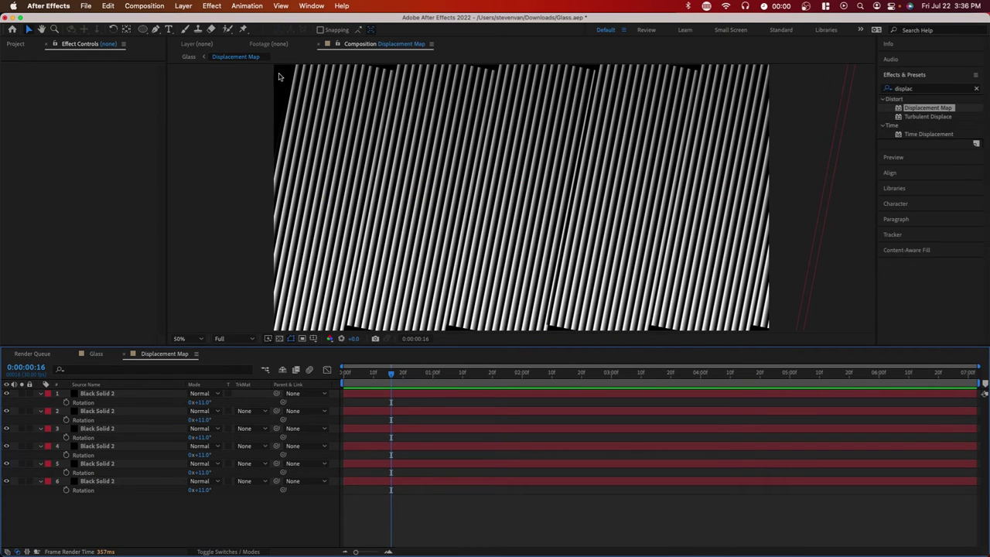
pyautogui.click(94, 355)
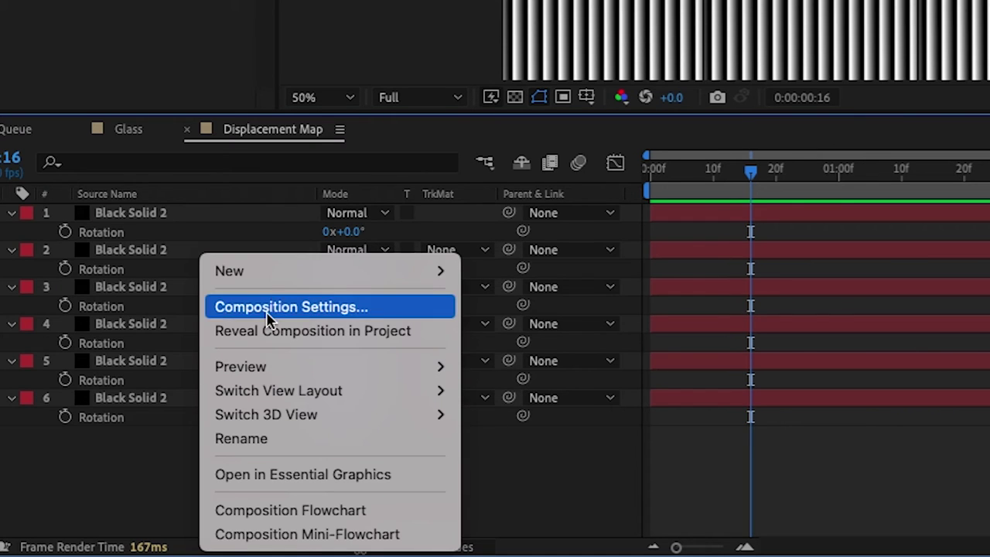
# Add an adjustment layer on top of the striped layers in the Displacement Map composition and apply Wave Warp to it.
pyautogui.moveTo(166, 422)
pyautogui.click(580, 450)
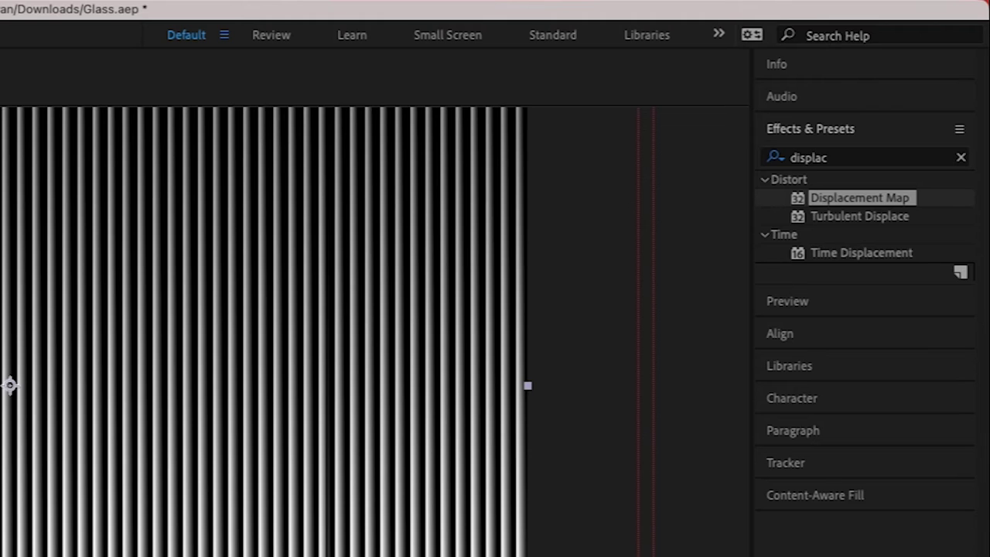
pyautogui.click(839, 159)
pyautogui.doubleClick(839, 159)
pyautogui.write('wa')
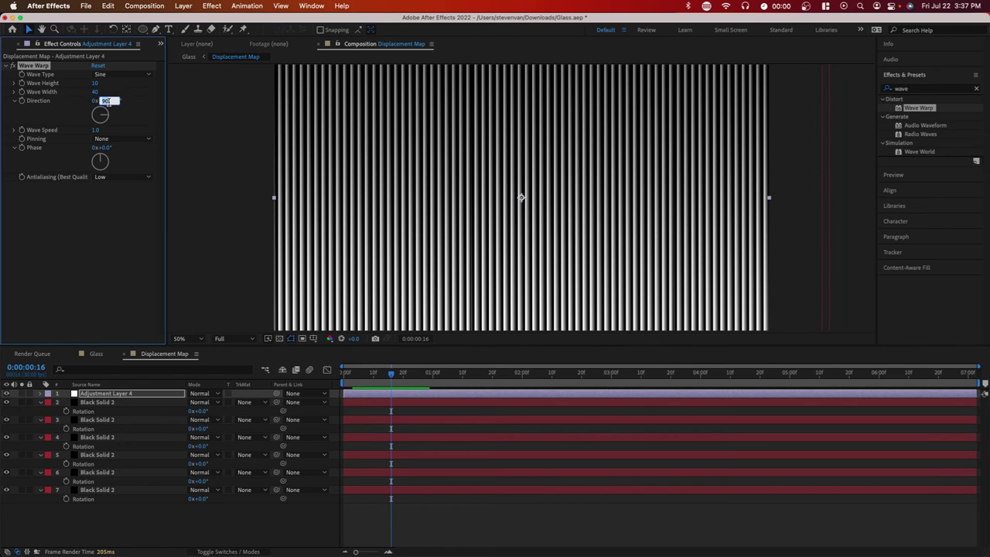
# Set the Wave Warp direction to 0° and its wave type to Triangle.
pyautogui.write('0')
pyautogui.press('Return')
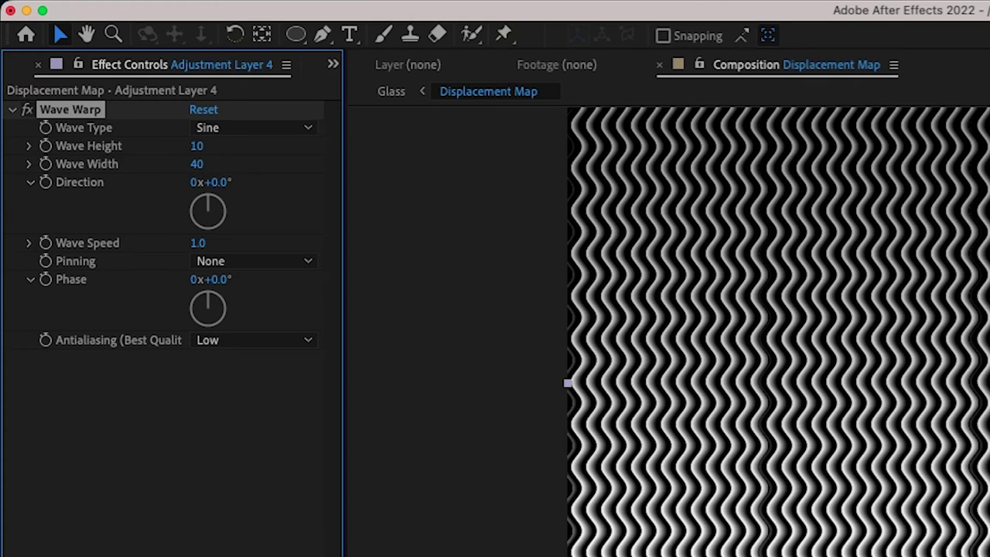
pyautogui.click(124, 74)
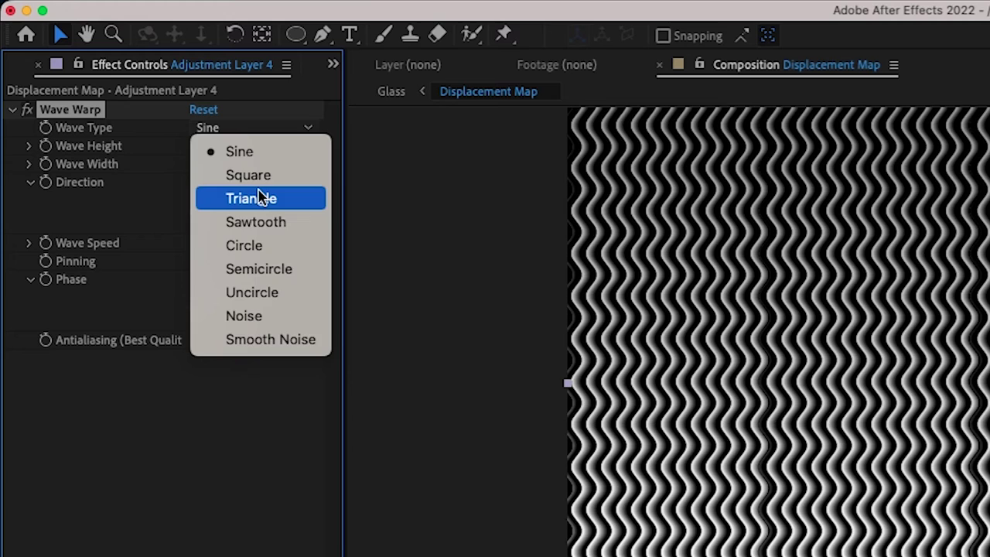
pyautogui.click(259, 197)
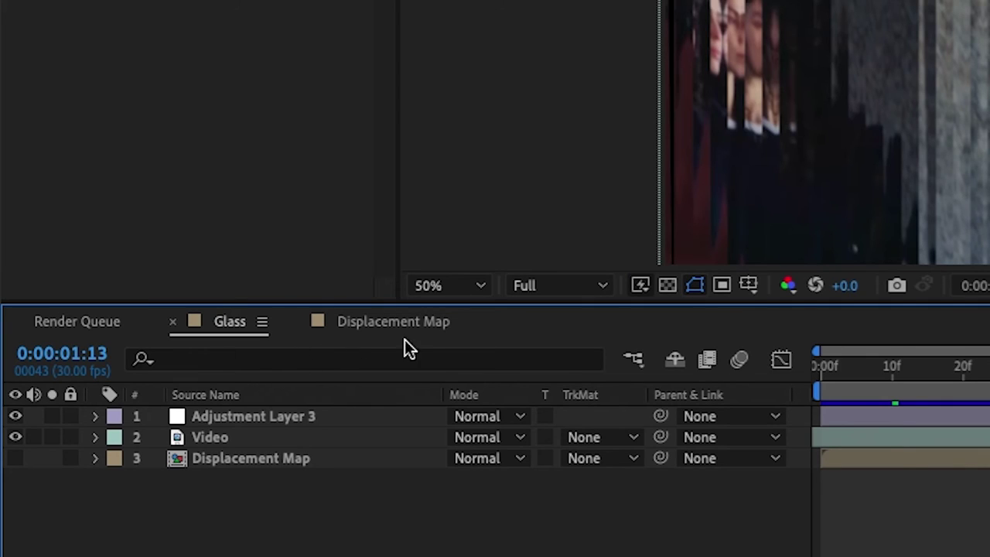
# Apply the Fast Box Blur effect to the adjustment layer in the Displacement Map composition.
pyautogui.click(413, 320)
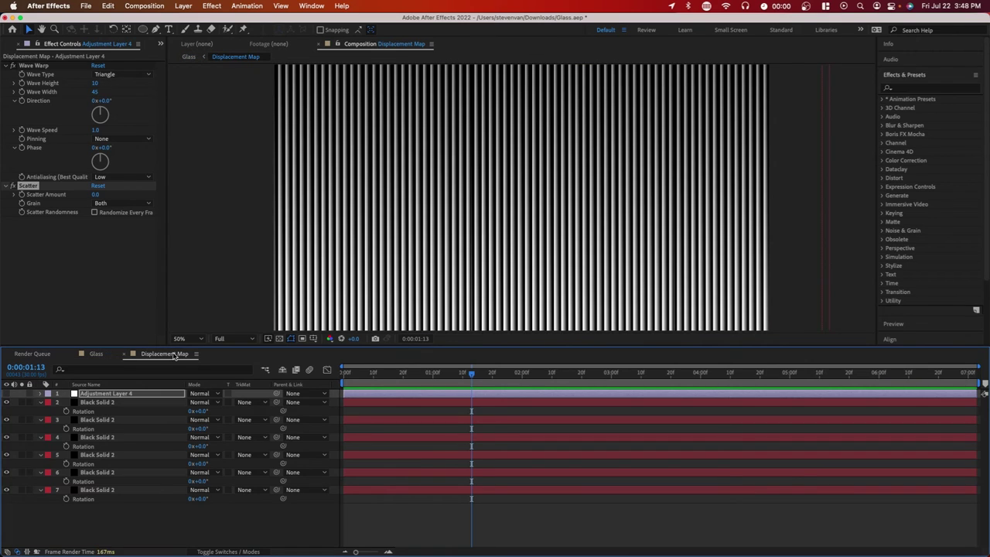
pyautogui.click(924, 88)
pyautogui.write('box')
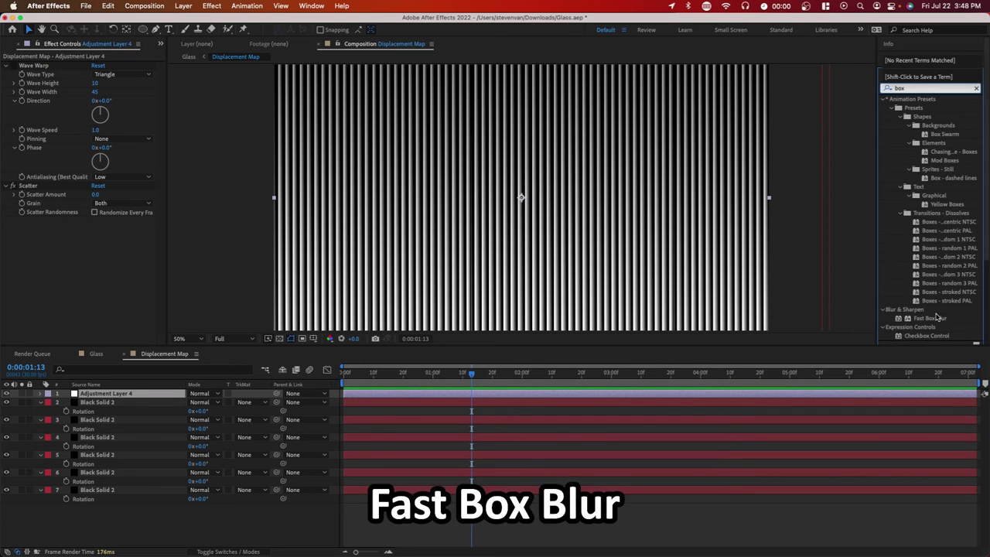
pyautogui.scroll(-2, 928, 262)
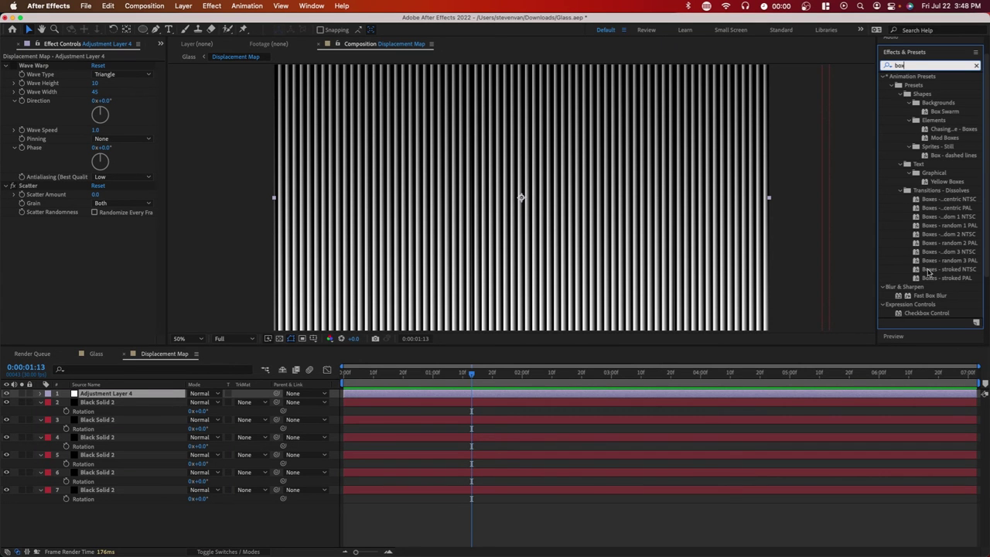
pyautogui.moveTo(930, 295); pyautogui.dragTo(786, 309)
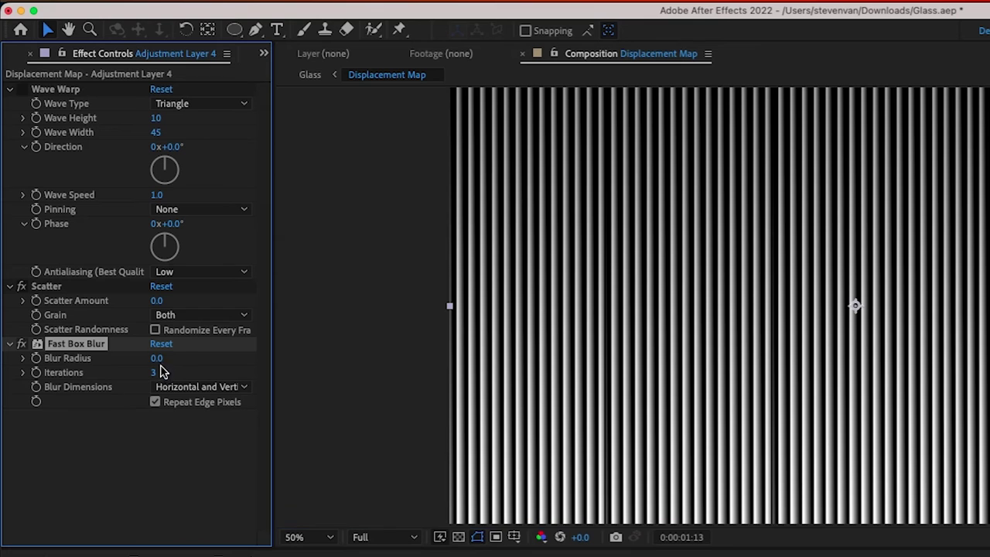
# Set the Fast Box Blur radius to 1.0 and compare the stripes with the blur off and on.
pyautogui.click(157, 358)
pyautogui.write('1')
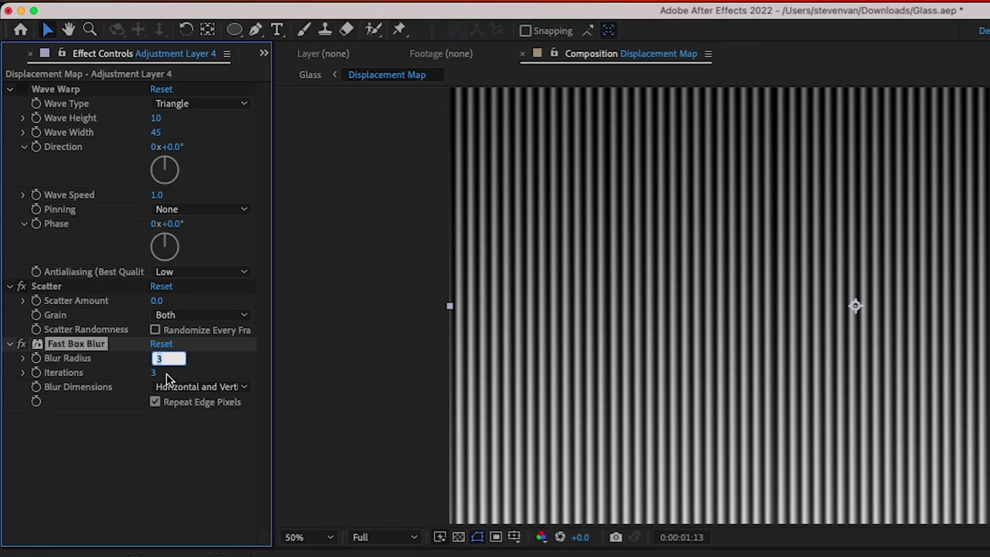
pyautogui.press('Return')
pyautogui.scroll(2, 777, 362)
pyautogui.scroll(1, 777, 362)
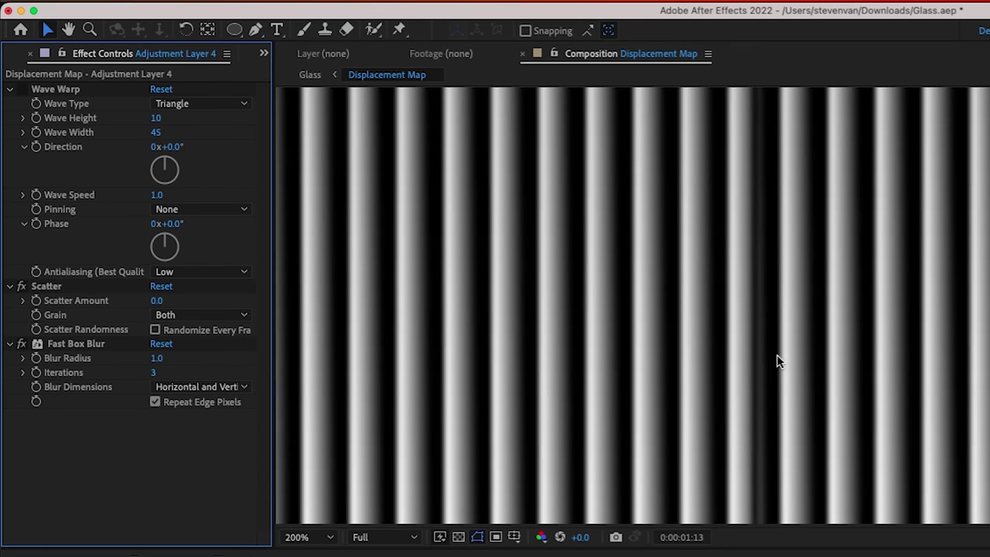
pyautogui.click(22, 344)
pyautogui.click(21, 343)
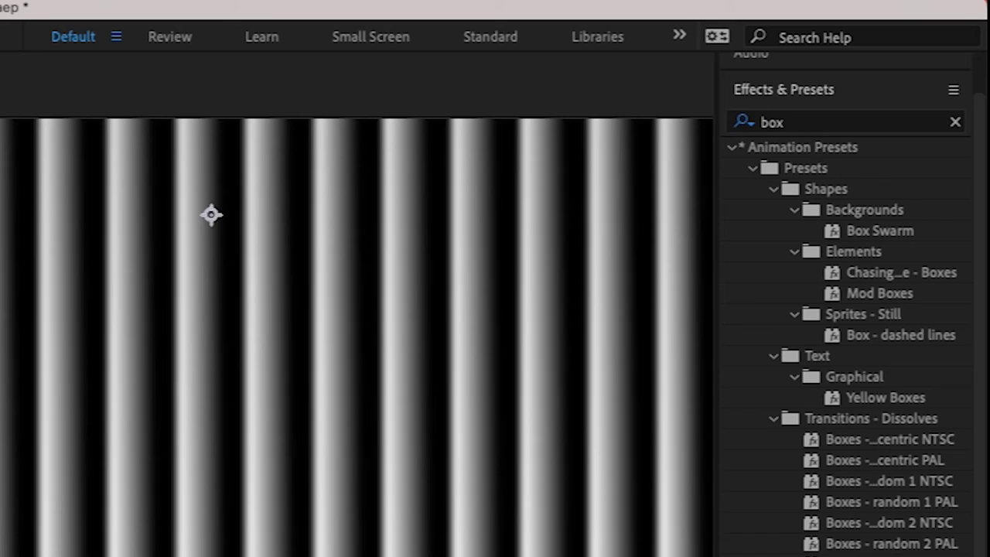
# Find the Scatter effect and add it below Fast Box Blur on the same adjustment layer.
pyautogui.scroll(-2, 775, 398)
pyautogui.click(840, 124)
pyautogui.press('BackSpace')
pyautogui.press('BackSpace')
pyautogui.press('BackSpace')
pyautogui.write('scatt')
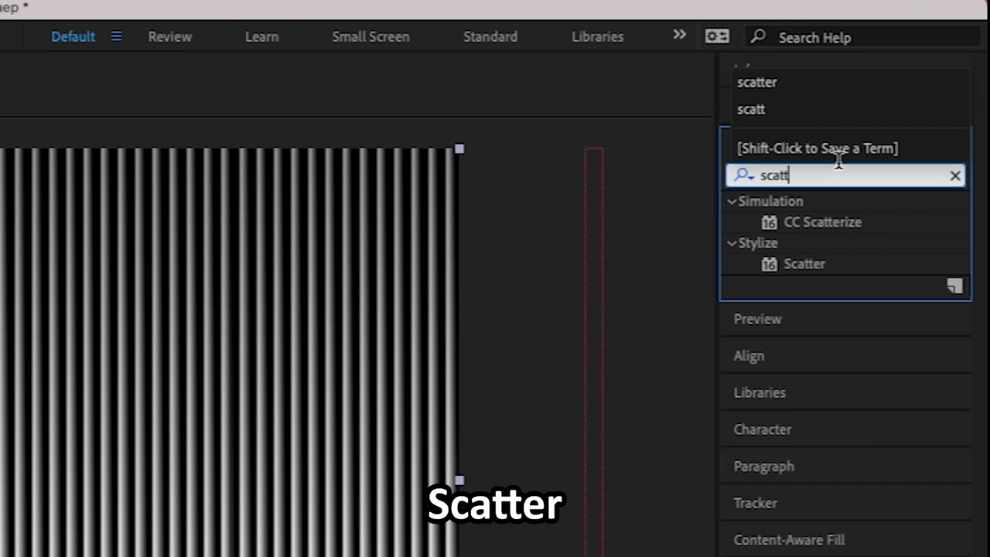
pyautogui.click(805, 264)
pyautogui.moveTo(806, 264); pyautogui.dragTo(254, 321)
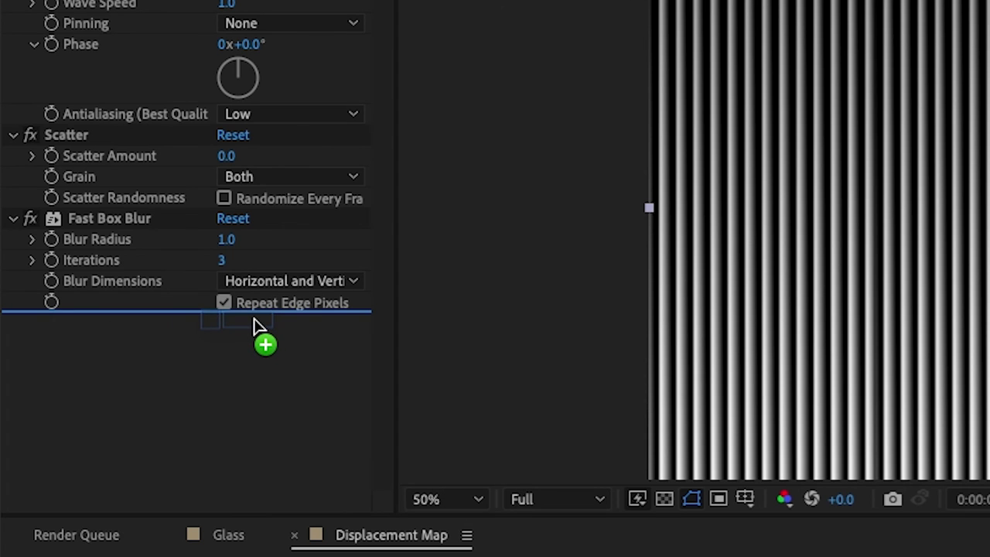
# Turn on per-frame randomness for the newly added Scatter effect and raise its scatter amount slightly.
pyautogui.press('.')
pyautogui.press('.')
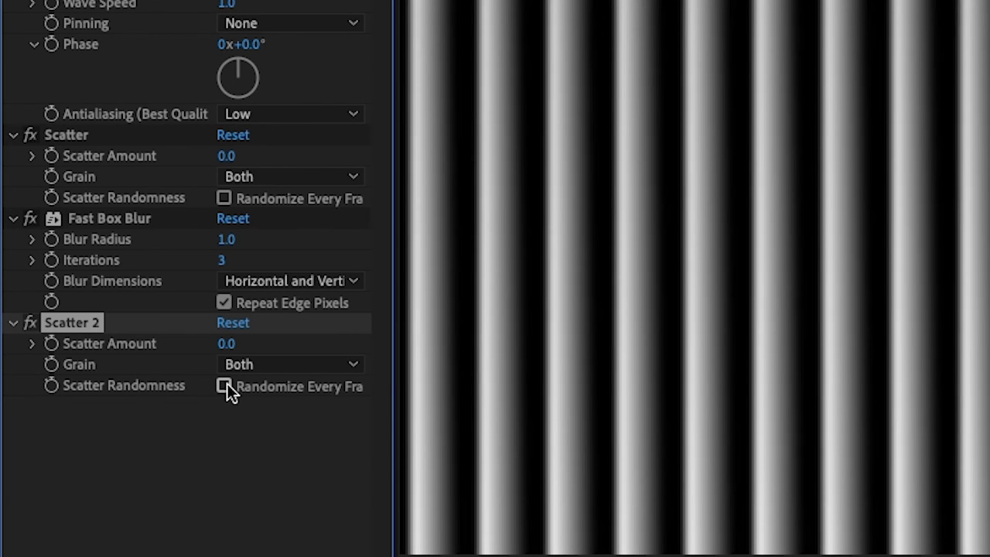
pyautogui.click(227, 384)
pyautogui.moveTo(224, 344); pyautogui.dragTo(229, 342)
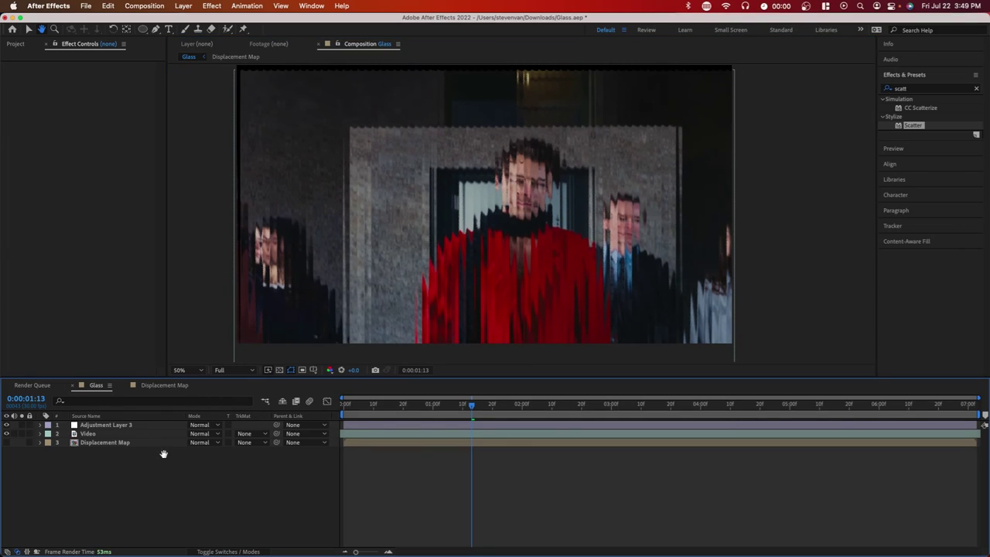
# In the Glass composition, give the adjustment layer above the video a Scatter effect with an amount of 17.0.
pyautogui.click(126, 434)
pyautogui.click(130, 425)
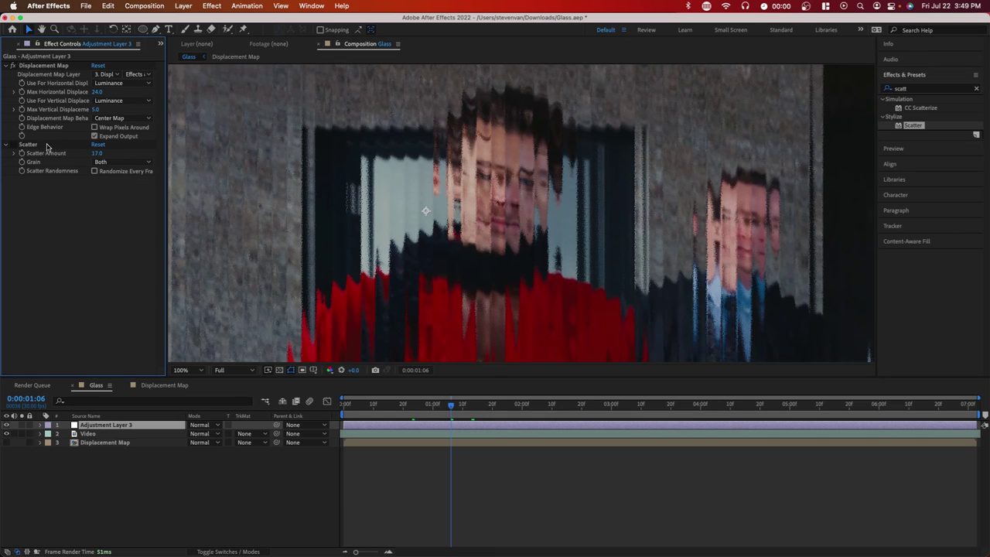
pyautogui.click(46, 147)
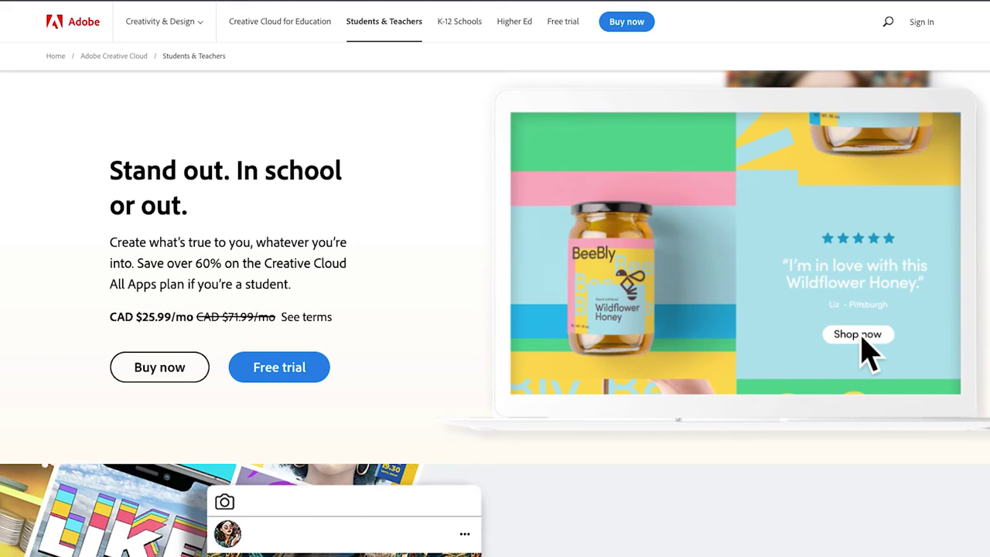